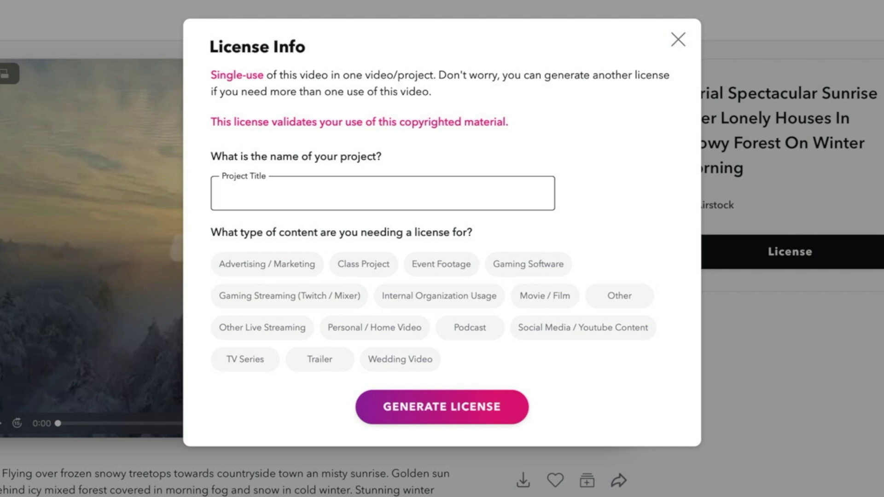
Generate a Social Media / Youtube Content license for the project "Dotted Circle Plugin Demo" and download the winter sunrise video in 1080
text(lugin Demo)
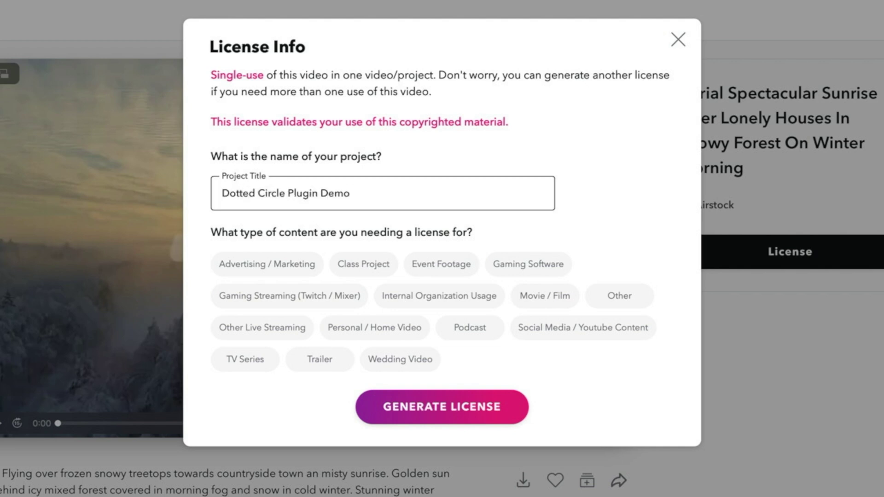
click(583, 328)
click(453, 408)
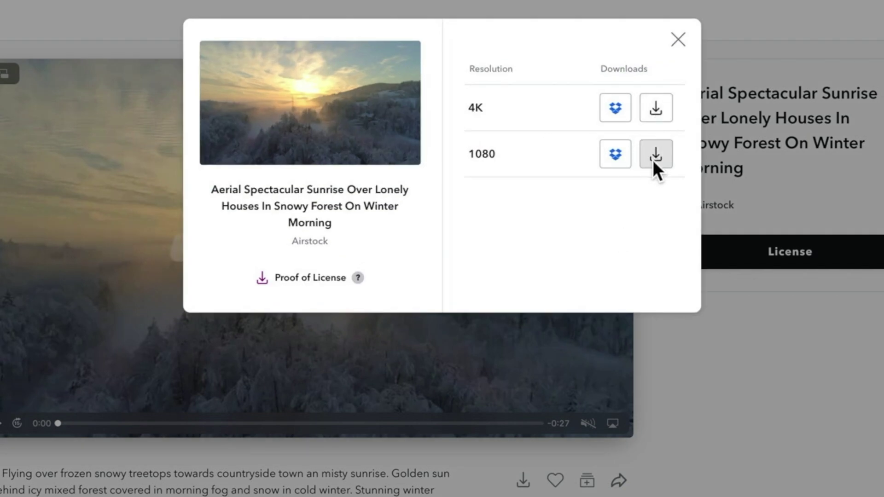
click(652, 158)
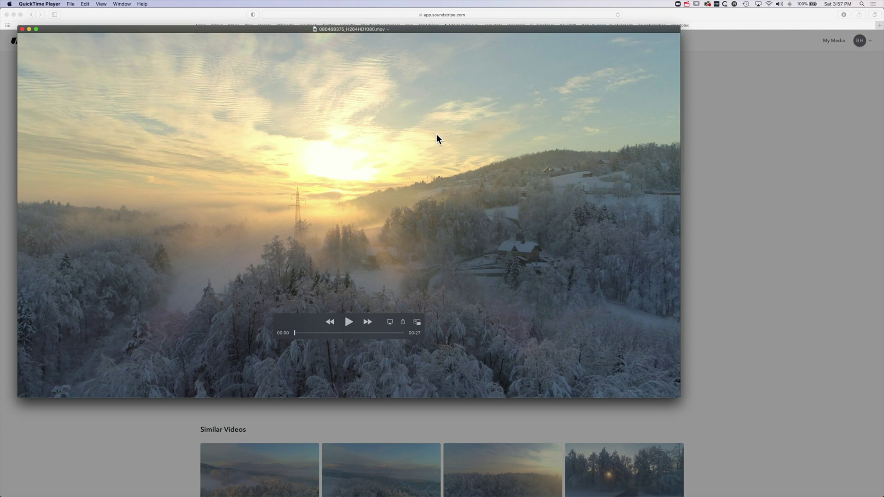
Locate the downloaded sunrise clip in Finder, add it to the Final Cut Pro project's timeline and fit the timeline to the window
super+click(344, 29)
click(347, 37)
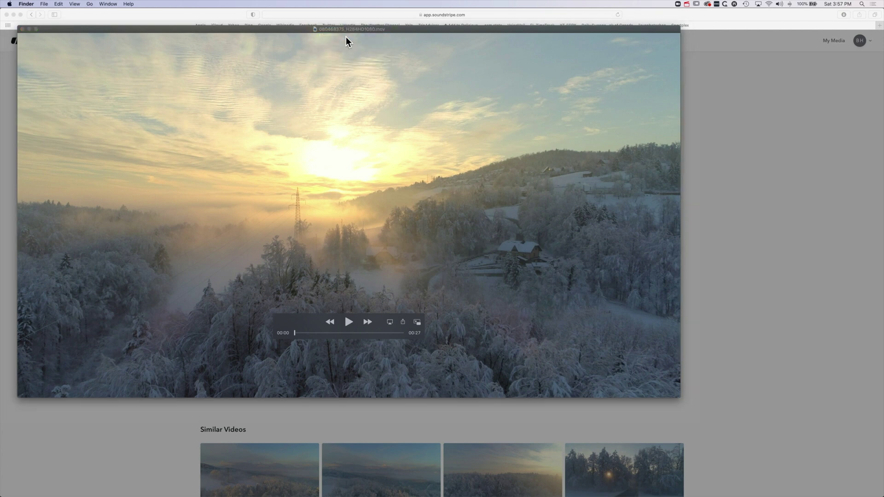
key(super+Tab)
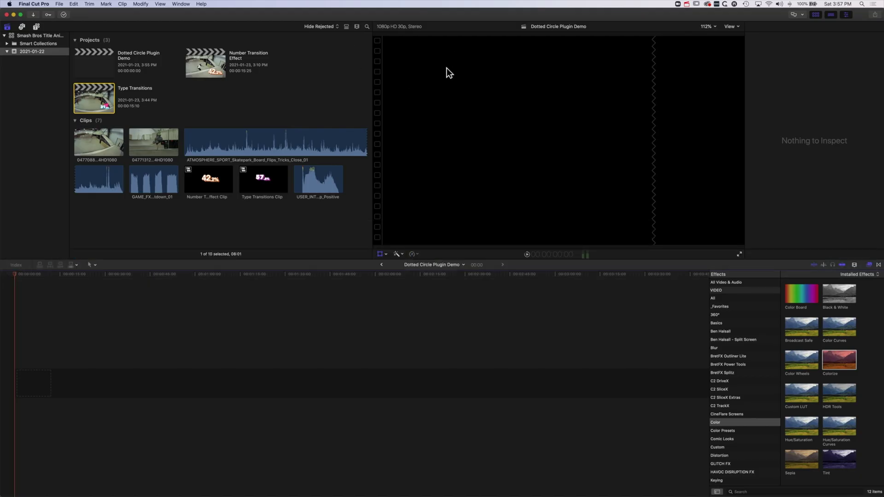
key(super+Tab)
drag(520, 54, 65, 398)
key(shift+z)
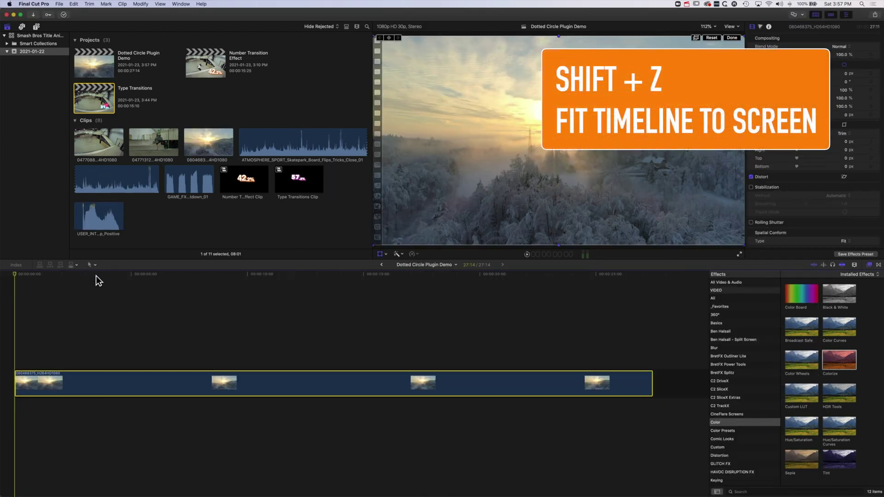
Scrub through the sunrise clip, hide the on-screen Transform controls in the viewer and return the playhead to about 1:24
drag(45, 274, 346, 281)
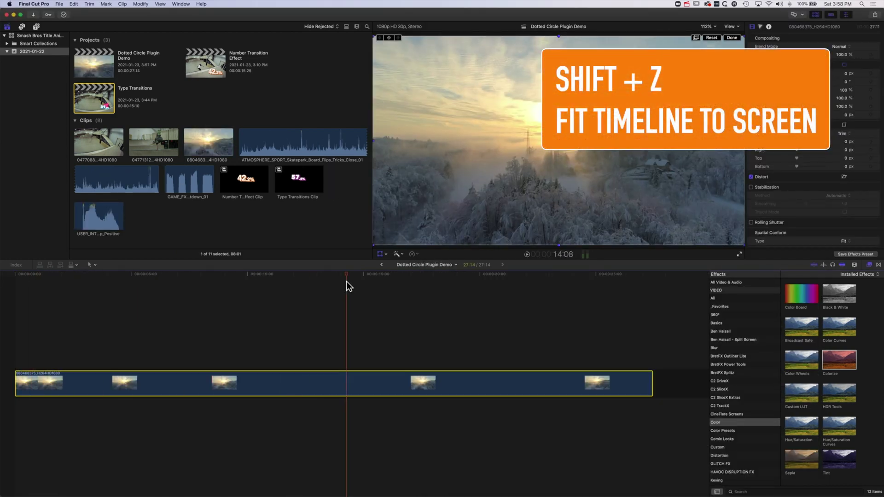
click(380, 255)
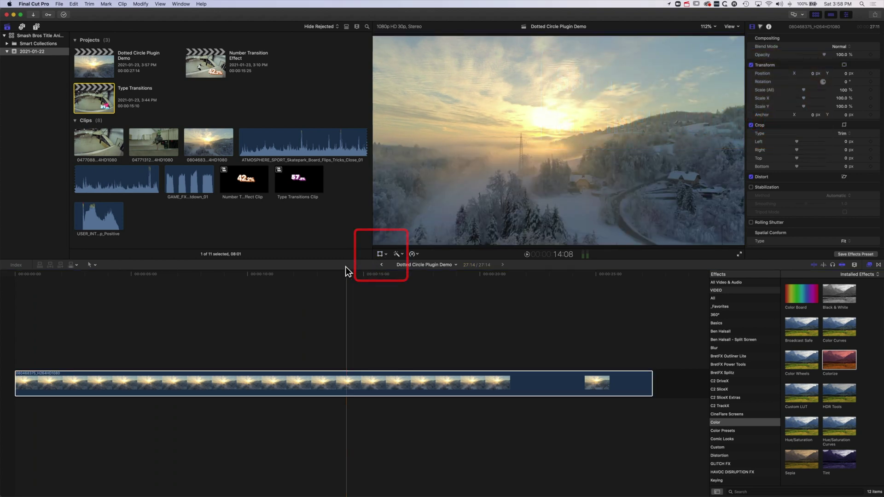
drag(347, 274, 58, 285)
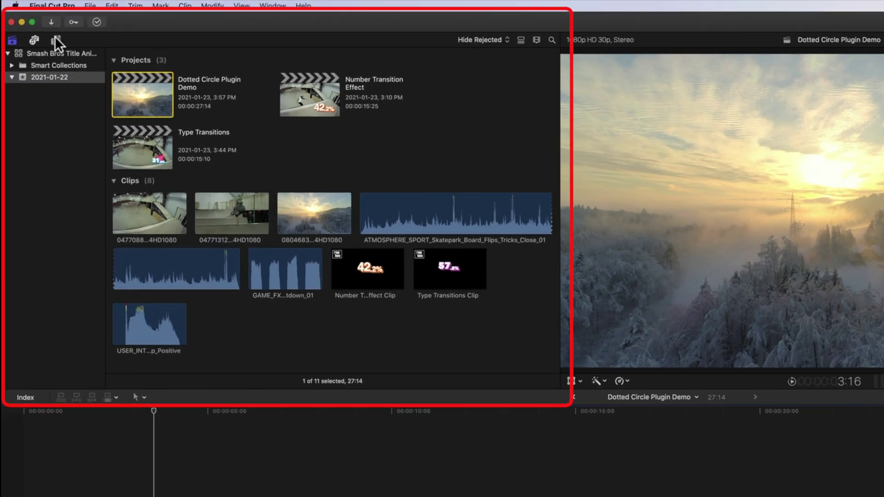
Place the Circle 02 - Dotted Line title from Ben's Titles above the sunrise clip, starting at about 3 seconds
click(36, 26)
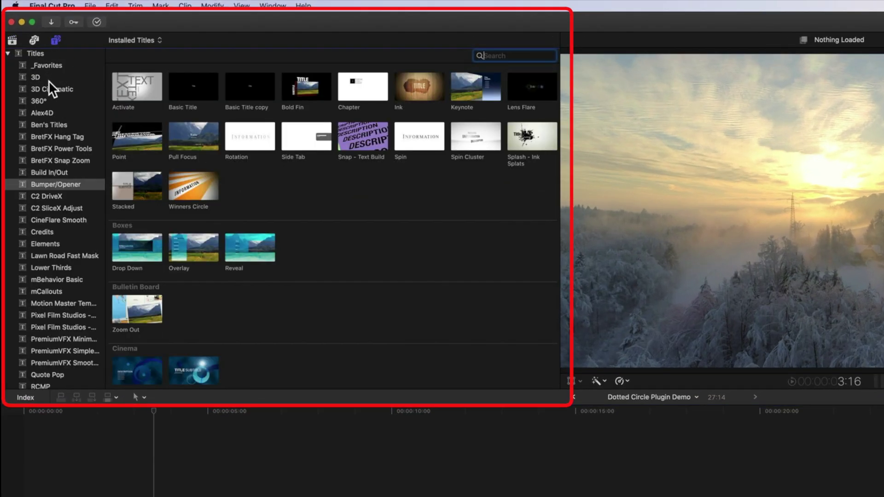
click(45, 122)
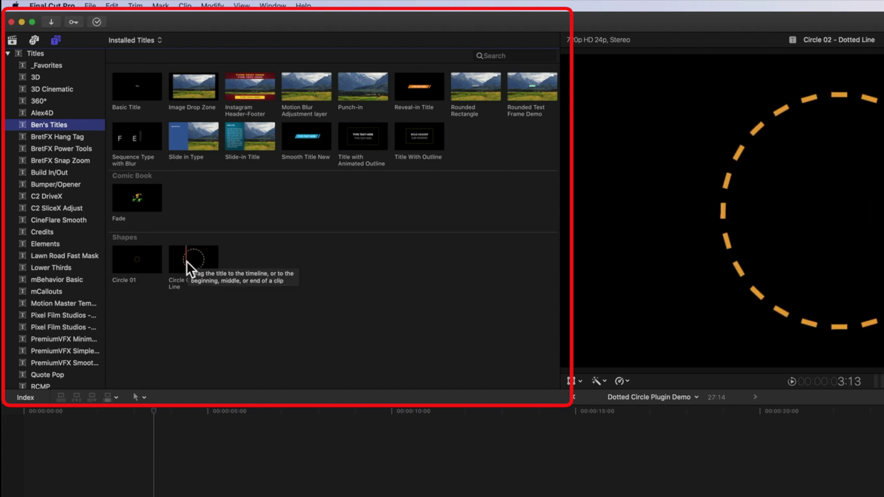
drag(191, 260, 169, 496)
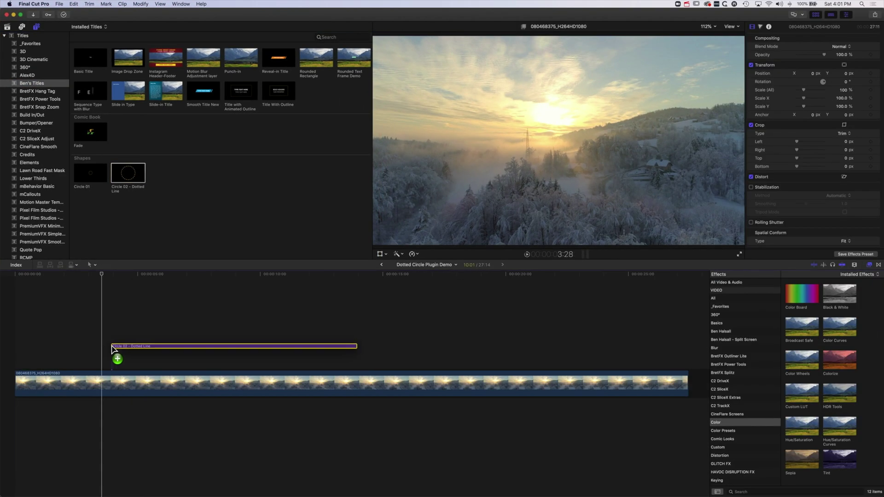
drag(112, 348, 91, 367)
click(78, 274)
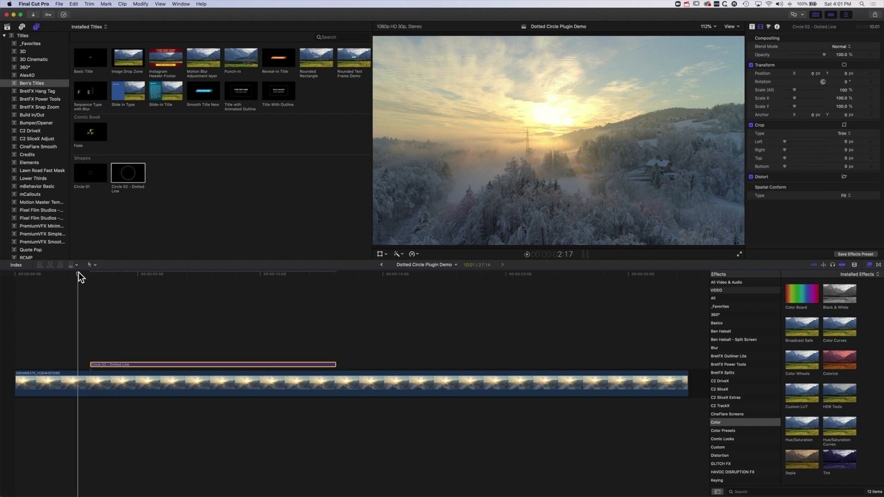
Lower the sunrise clip's opacity to about 30% and play back the dotted circle animation over it
click(112, 382)
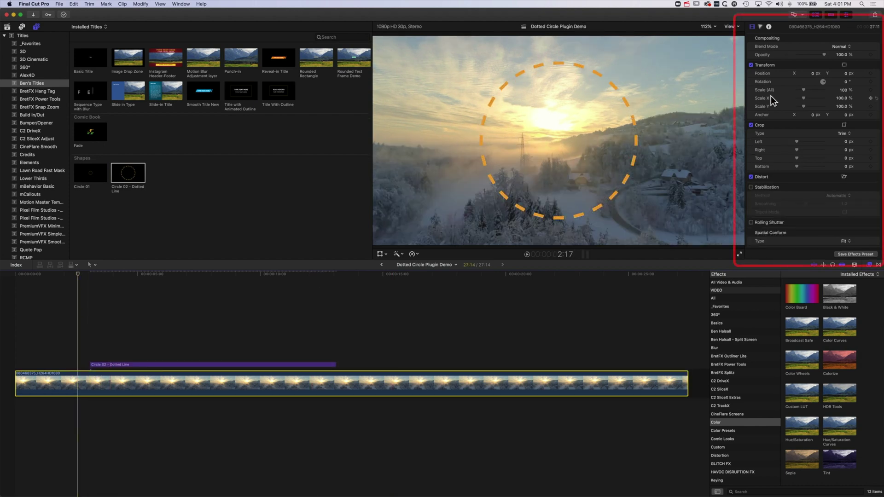
drag(823, 54, 802, 54)
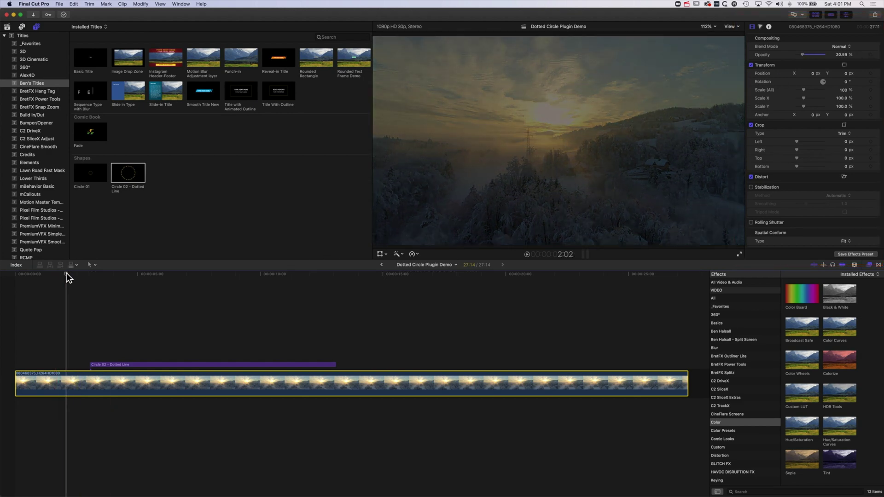
key(space)
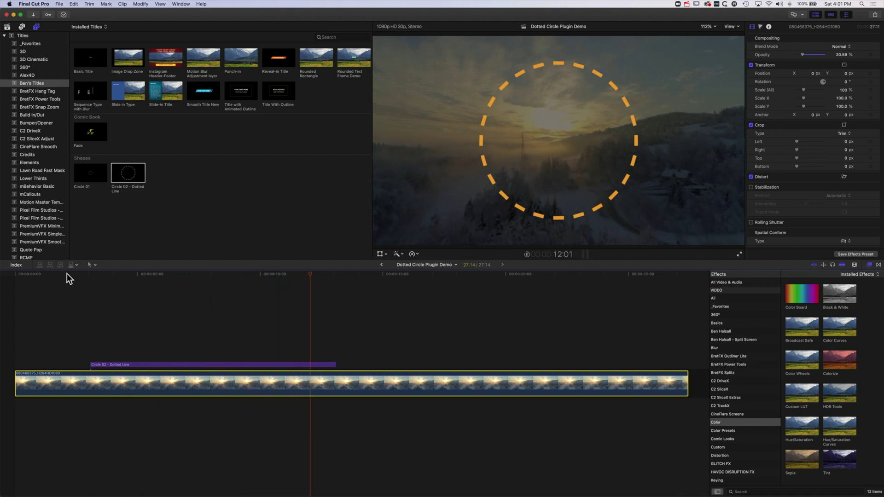
key(space)
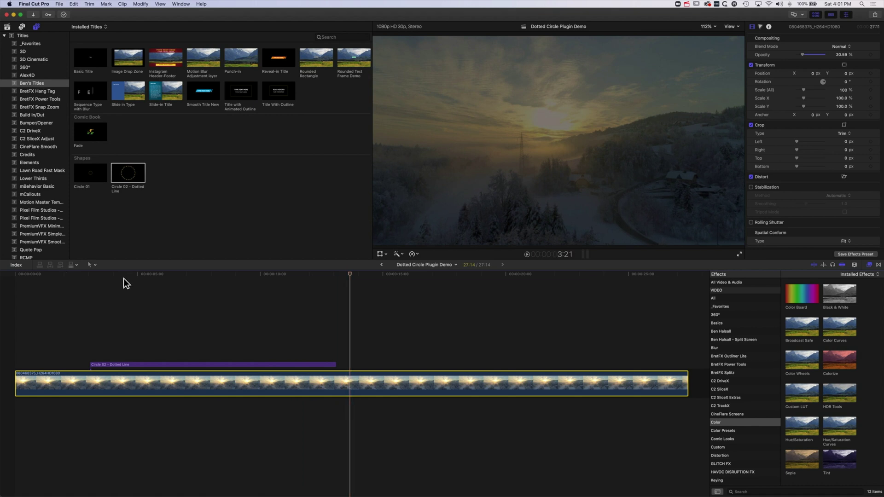
Show the dotted circle title's published parameters at about 6:23 and view its Direction options, keeping Clockwise
click(181, 273)
click(175, 365)
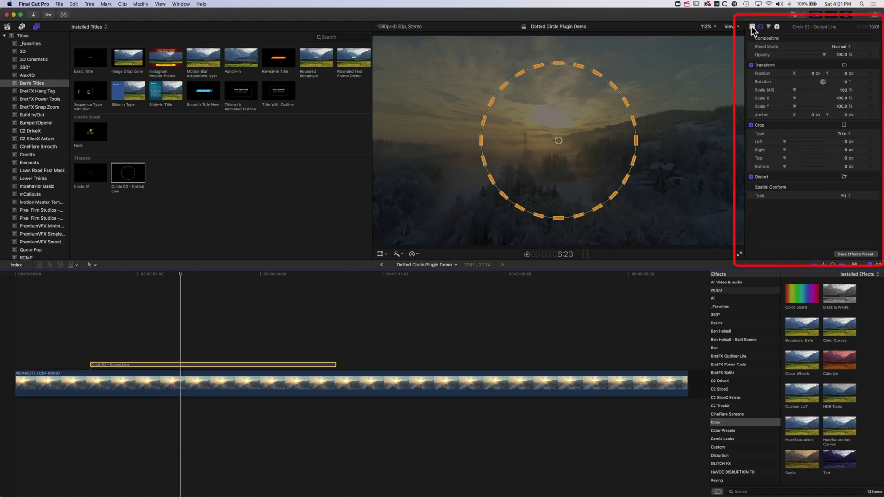
click(751, 26)
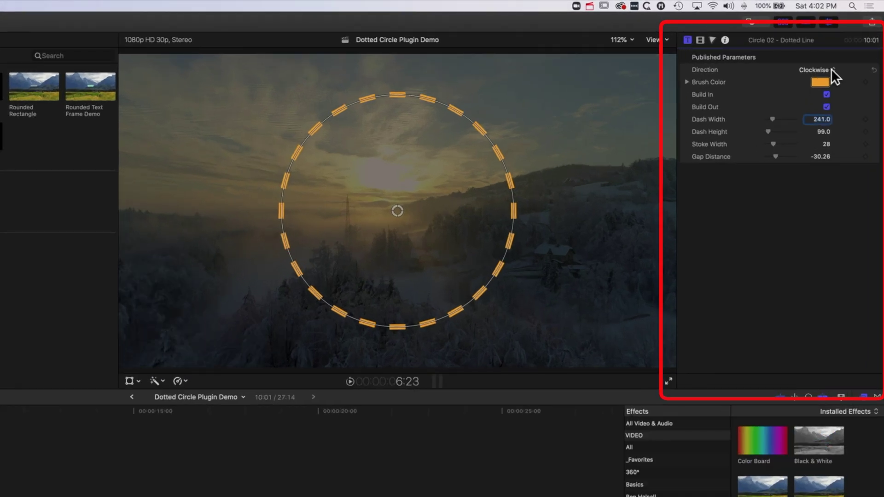
click(829, 69)
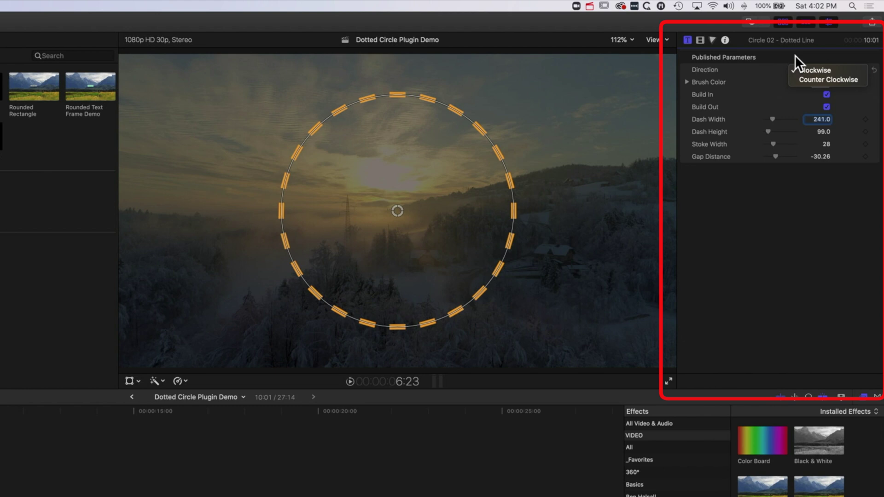
click(764, 70)
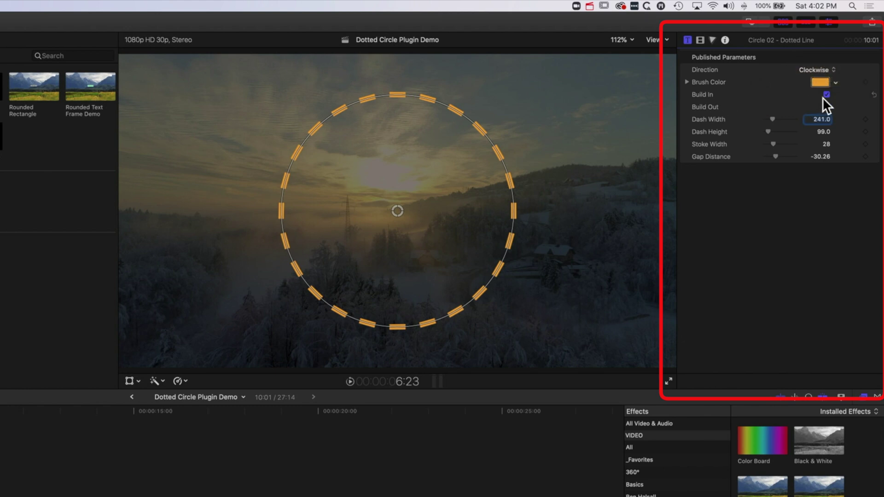
Shrink the dotted circle to about half its size and shift its centre slightly left
drag(474, 123, 441, 169)
mouse_move(399, 209)
mouse_down()
mouse_move(408, 223)
mouse_move(392, 209)
mouse_up()
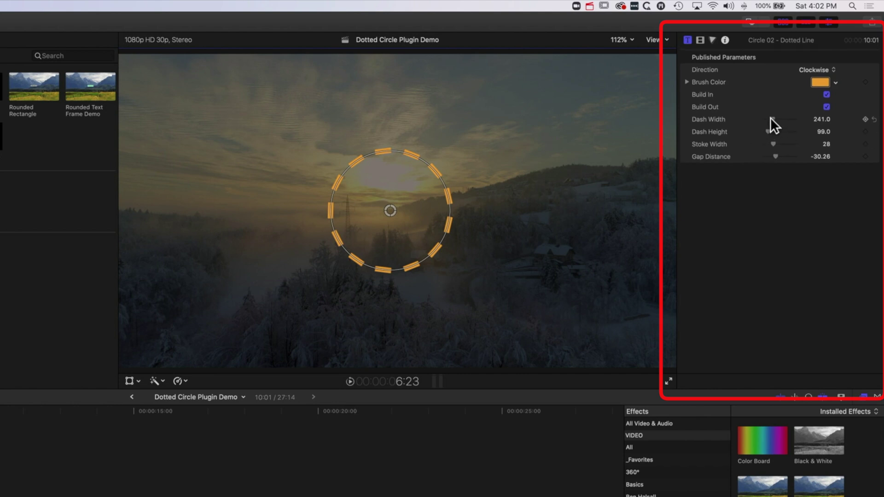
Set the circle's dash width to 78.8, dash height to 235.2, stroke width to 15 and gap distance to -40.0
drag(823, 132, 812, 157)
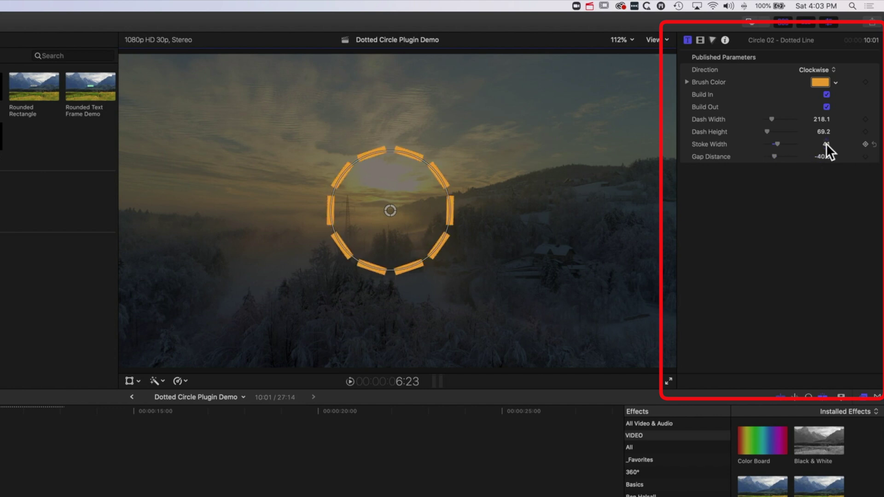
drag(822, 119, 816, 144)
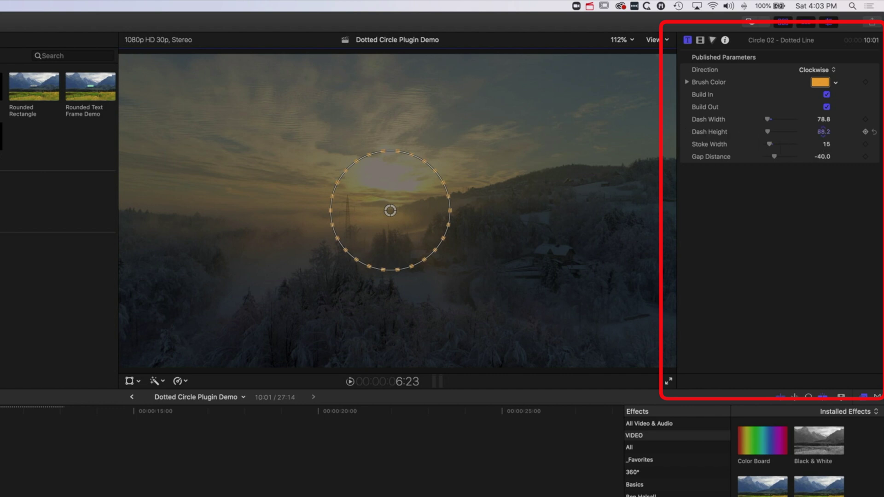
drag(823, 132, 825, 131)
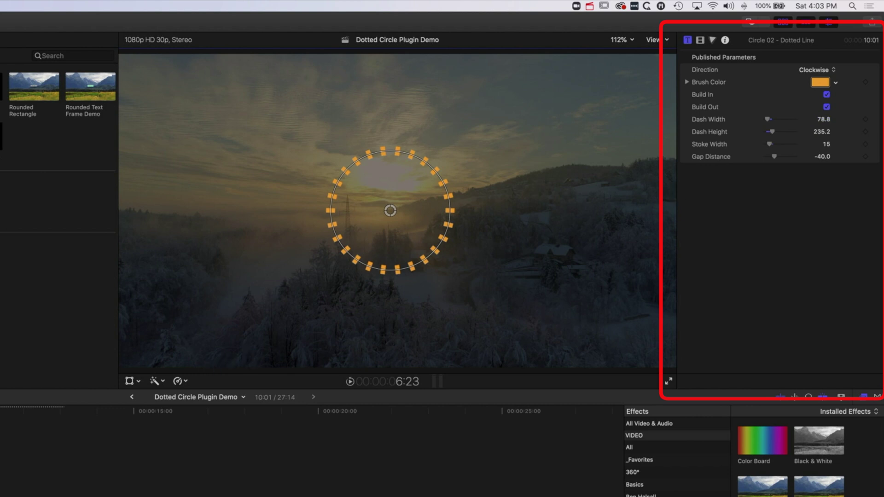
Step back to the beginning of the circle title and play its build-in animation with the new dash settings
key(Left)
key(Left)
key(Left)
key(Left)
key(Left)
key(Left)
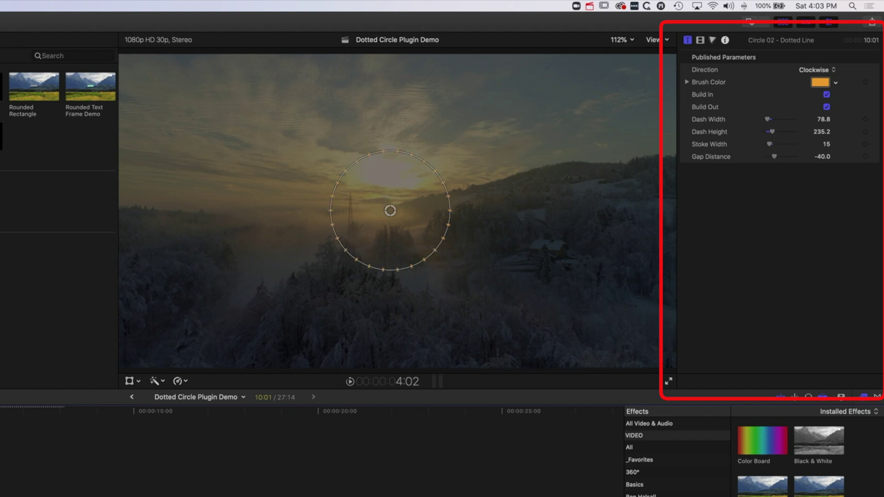
key(Left)
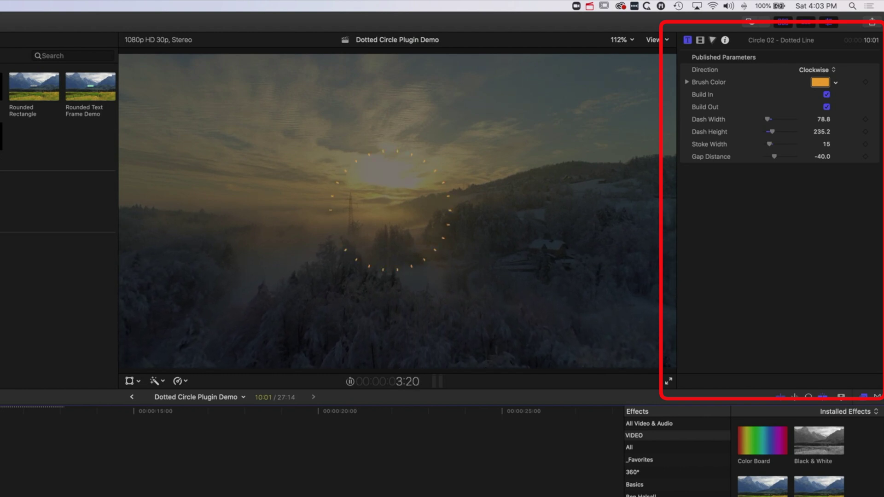
key(space)
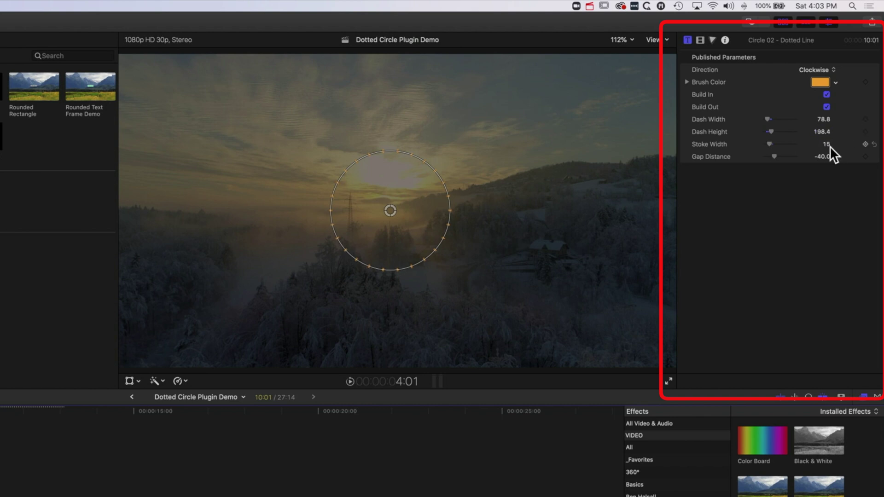
Set the circle's dash width to 284.8, dash height to 198.4, stroke width to 27 and brush color to red, and preview the animation
mouse_move(829, 146)
mouse_down()
mouse_move(829, 136)
mouse_move(826, 147)
mouse_up()
drag(825, 144, 826, 137)
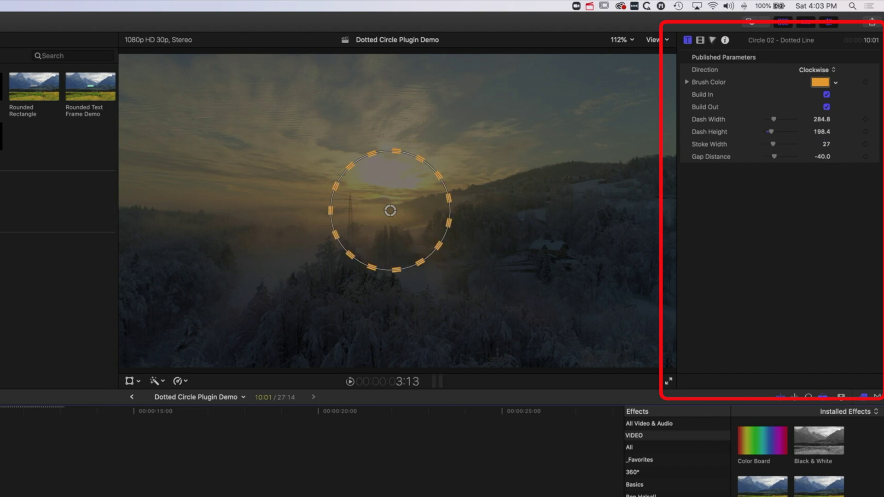
key(space)
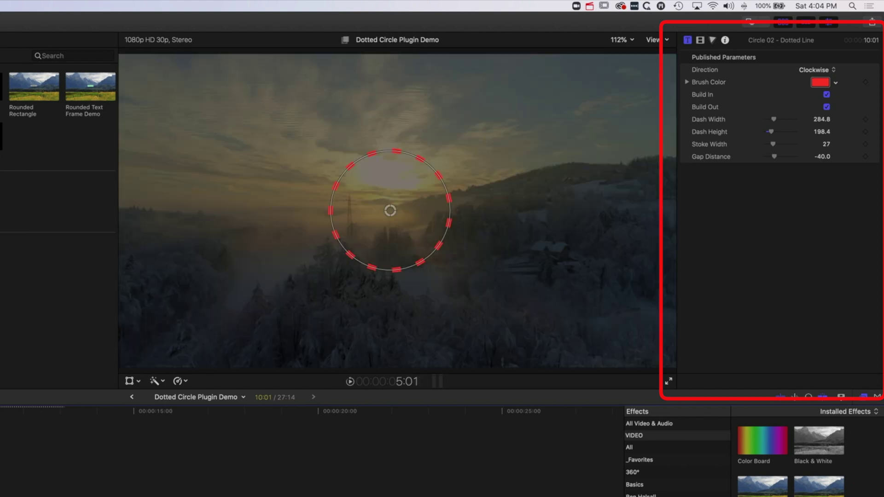
key(j)
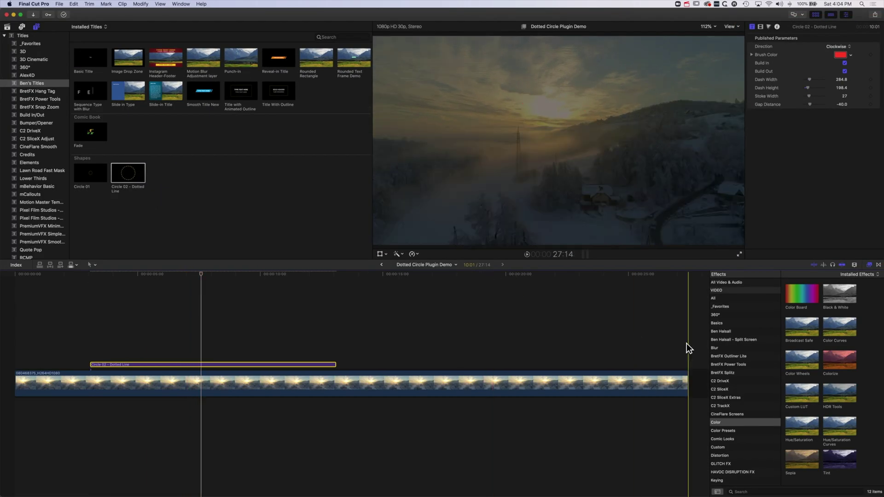
Apply the PT Extrude effect from BretFX Power Tools to the dotted circle title and set its angle to 224°
click(726, 364)
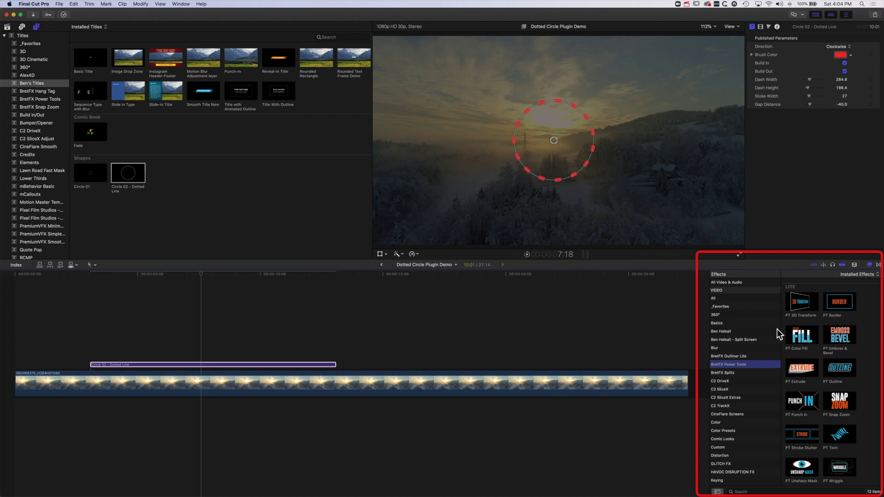
drag(792, 366, 318, 364)
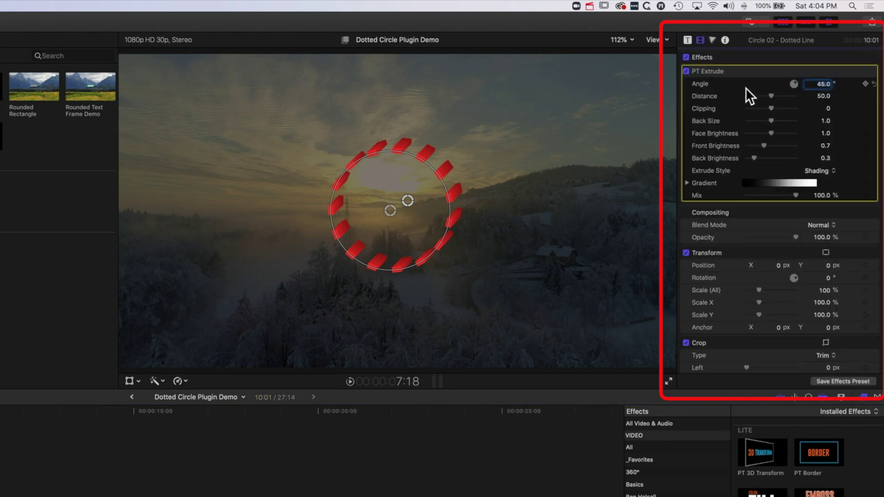
drag(814, 85, 815, 106)
drag(412, 211, 387, 220)
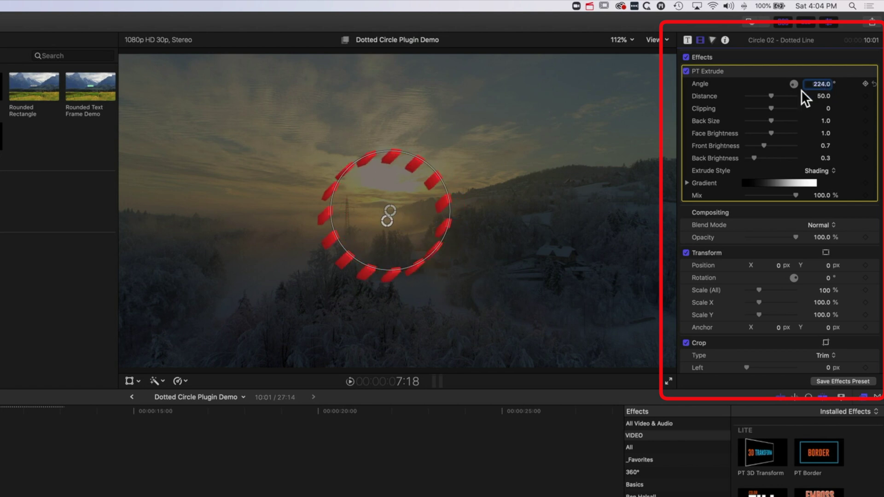
drag(771, 95, 807, 109)
Return to the title's published parameters and play back the extruded dotted circle
click(687, 39)
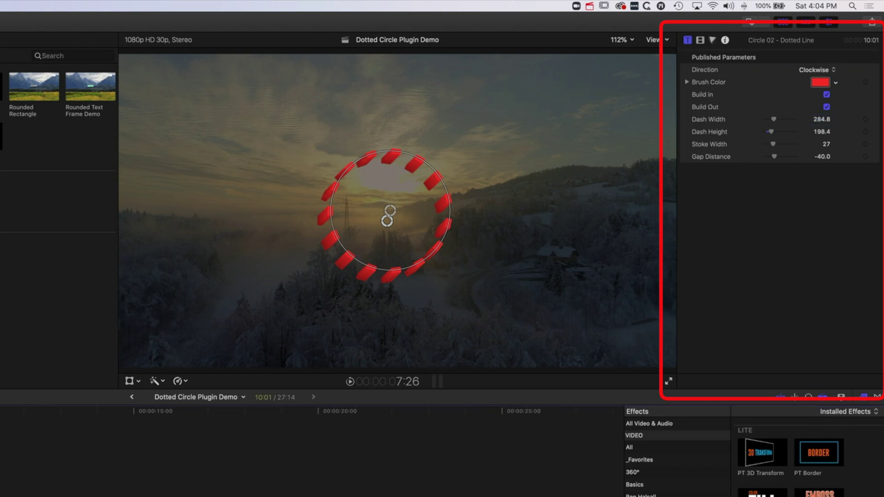
key(space)
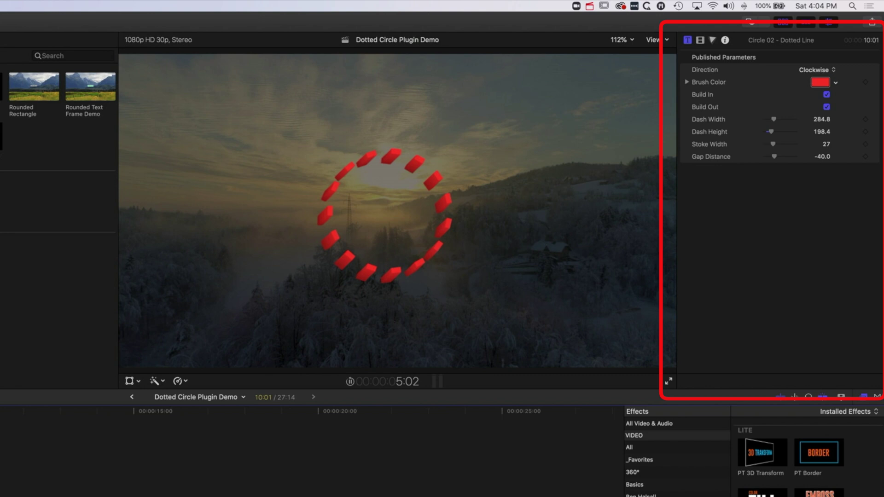
Stop playback and set the circle's PT Extrude effect to an angle of 153°, a distance of 98 and a back size of 0.5
key(space)
click(700, 40)
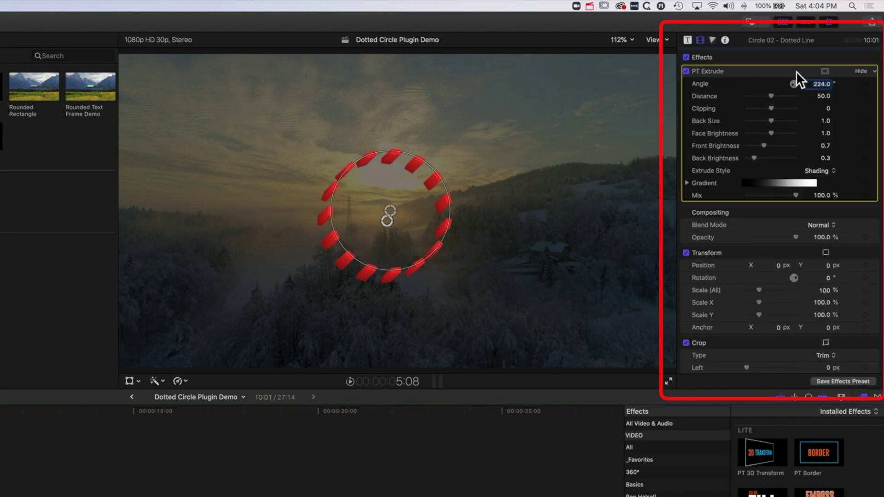
click(821, 84)
drag(820, 84, 825, 124)
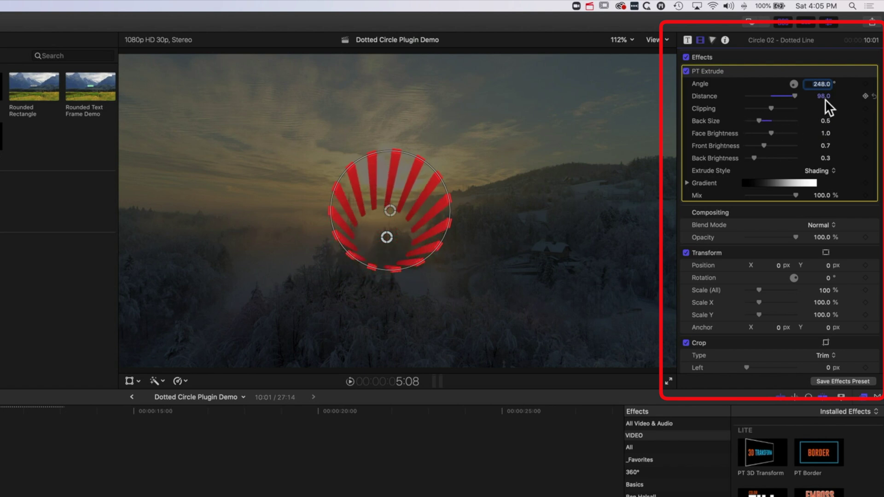
mouse_move(821, 84)
mouse_down()
mouse_move(778, 85)
mouse_move(821, 84)
mouse_up()
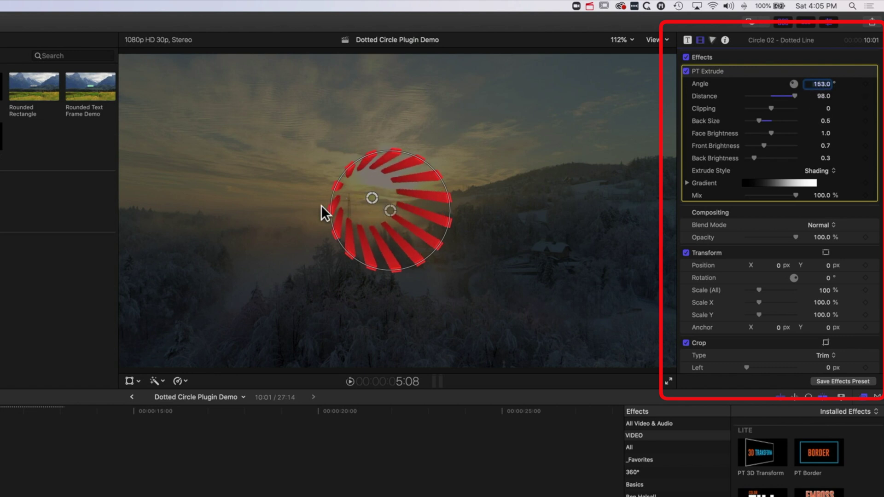
Enlarge the dotted circle directly in the viewer and shift its center slightly to the left
click(372, 200)
drag(372, 200, 329, 173)
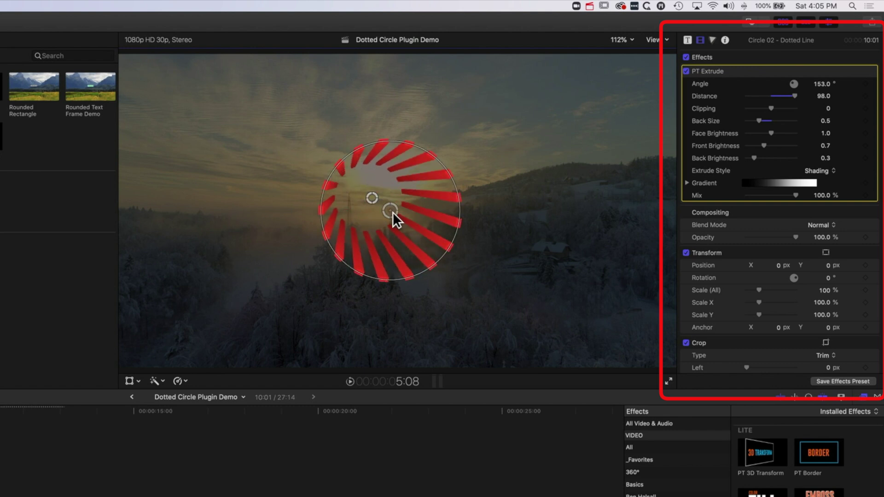
mouse_move(393, 212)
mouse_down()
mouse_move(403, 226)
mouse_move(380, 203)
mouse_move(386, 210)
mouse_up()
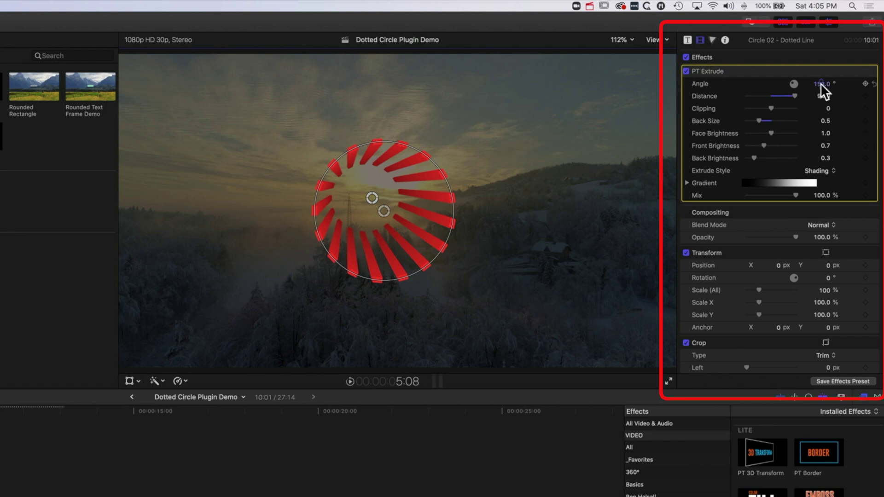
Set the PT Extrude effect's angle to 304°, distance to 51 and back size to 0.58
drag(821, 84, 820, 83)
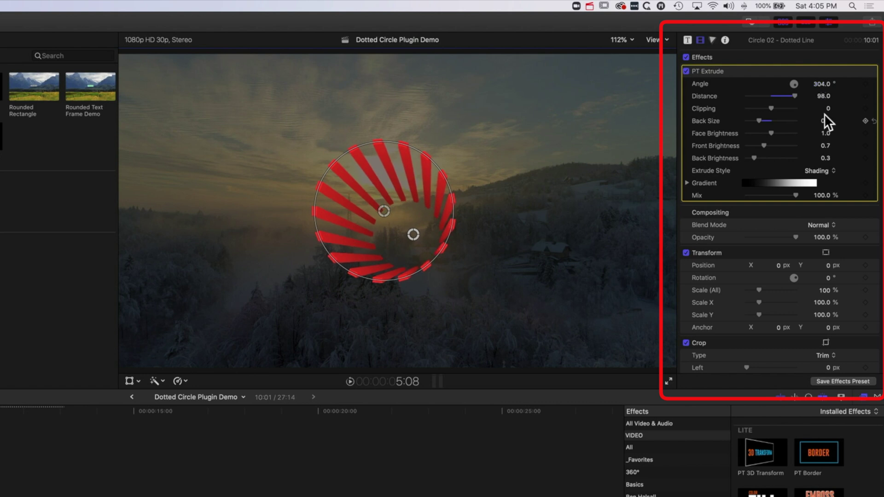
drag(826, 120, 827, 125)
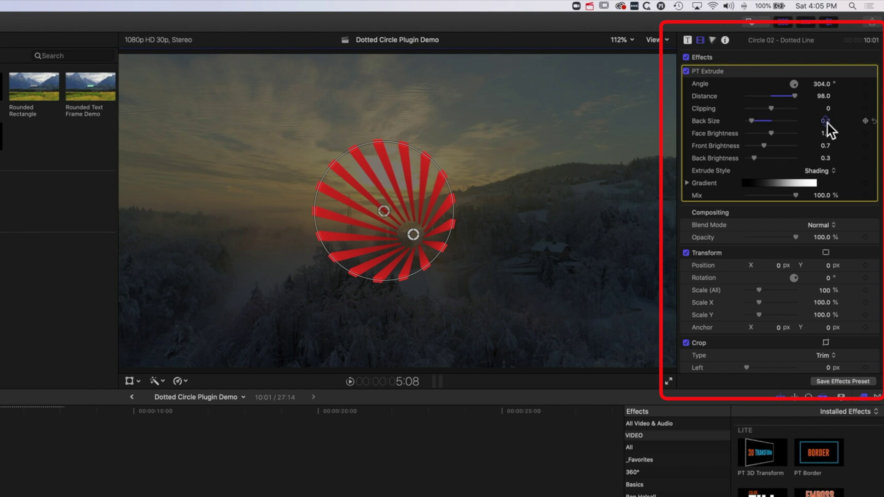
drag(786, 94, 755, 96)
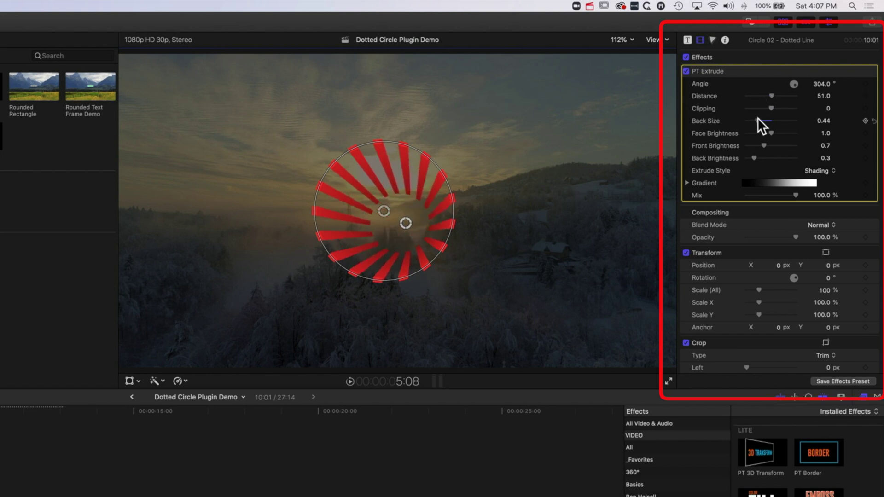
drag(758, 117, 761, 118)
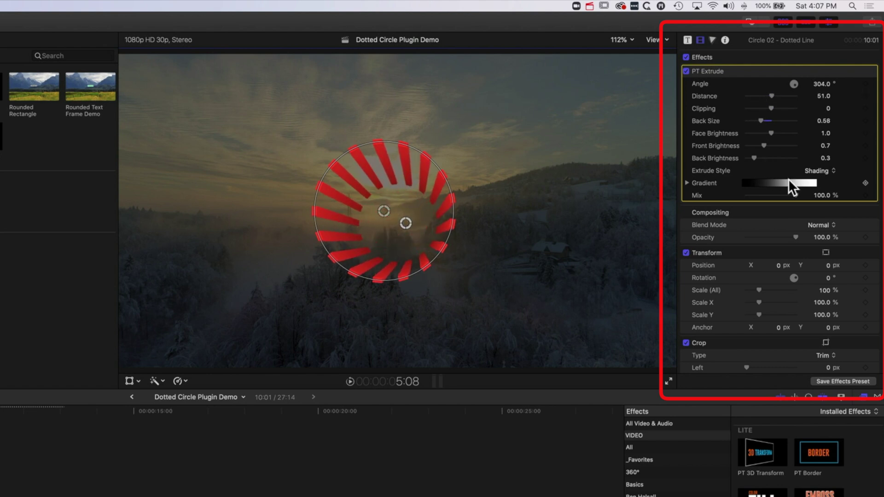